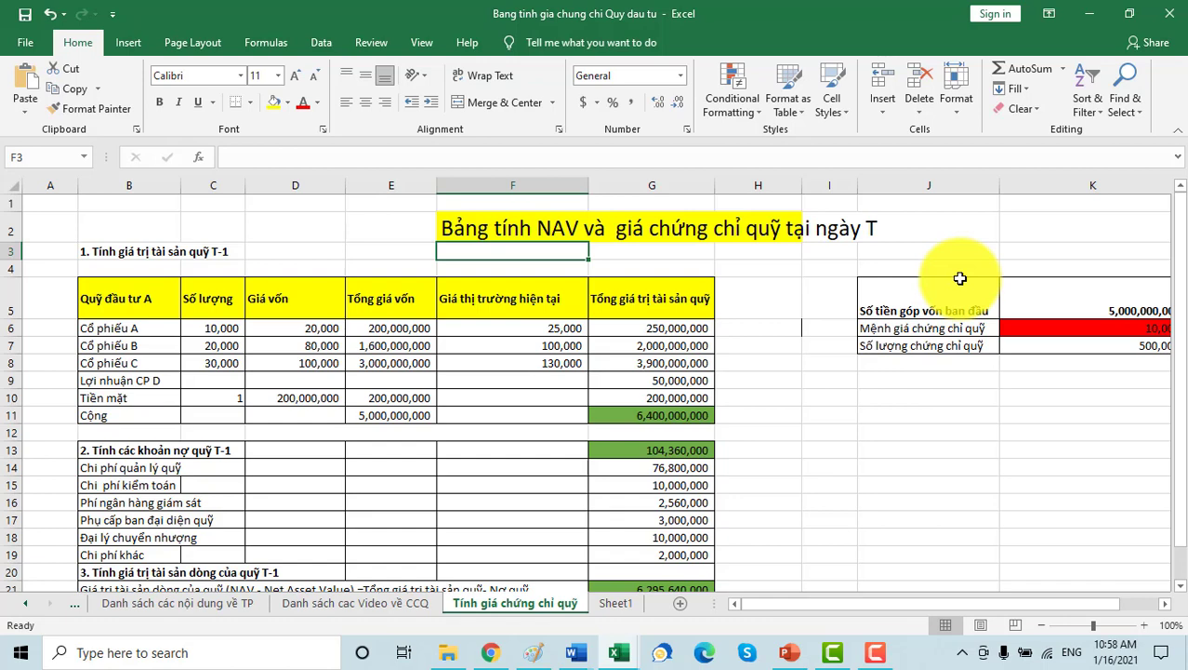
Step: Examine the initial capital contribution, then the cost totals, market prices and total asset values in the T-1 fund asset table
drag(916, 309, 1096, 303)
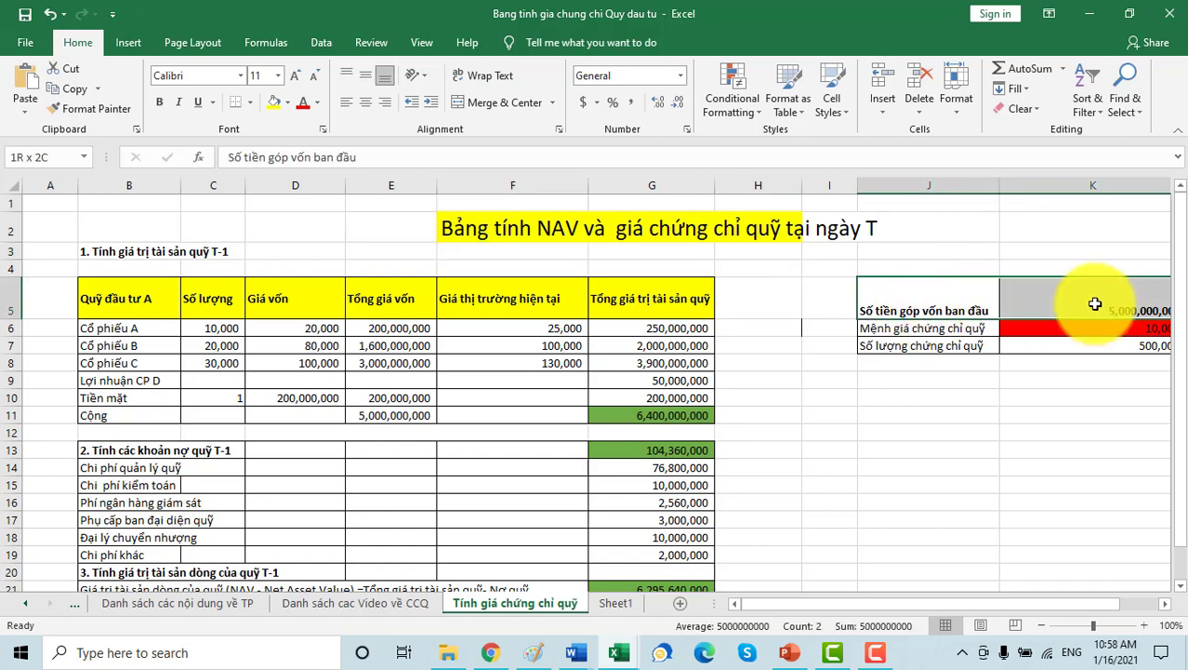
drag(976, 605, 1004, 603)
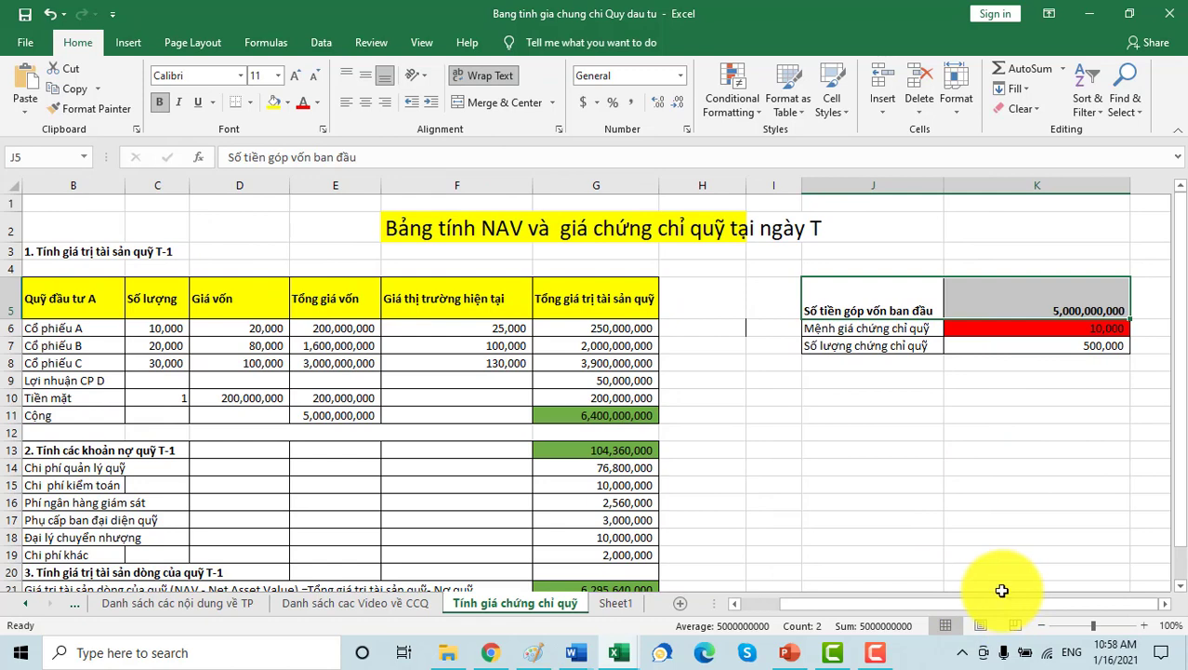
drag(895, 605, 863, 605)
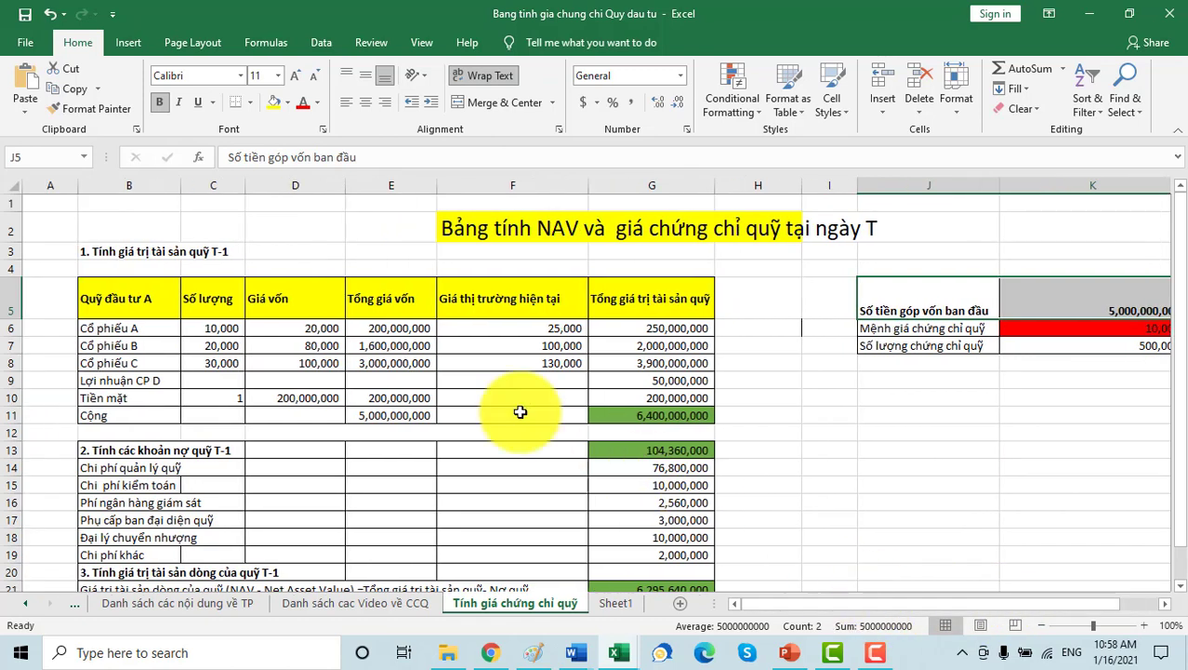
click(215, 327)
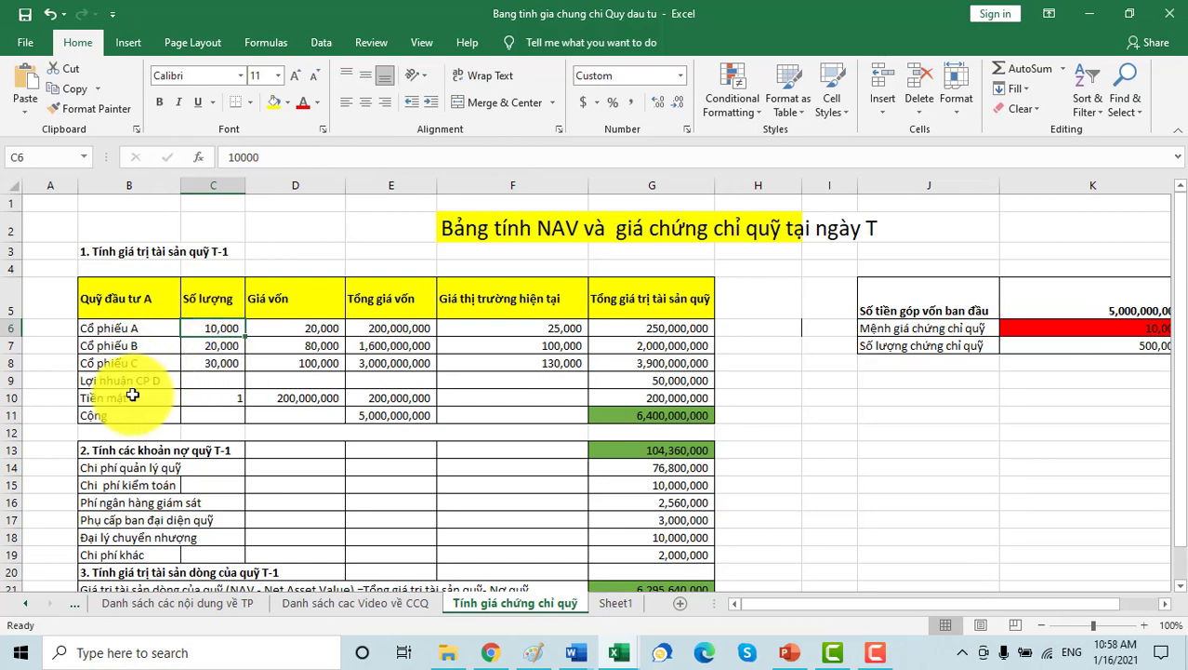
drag(395, 328, 388, 401)
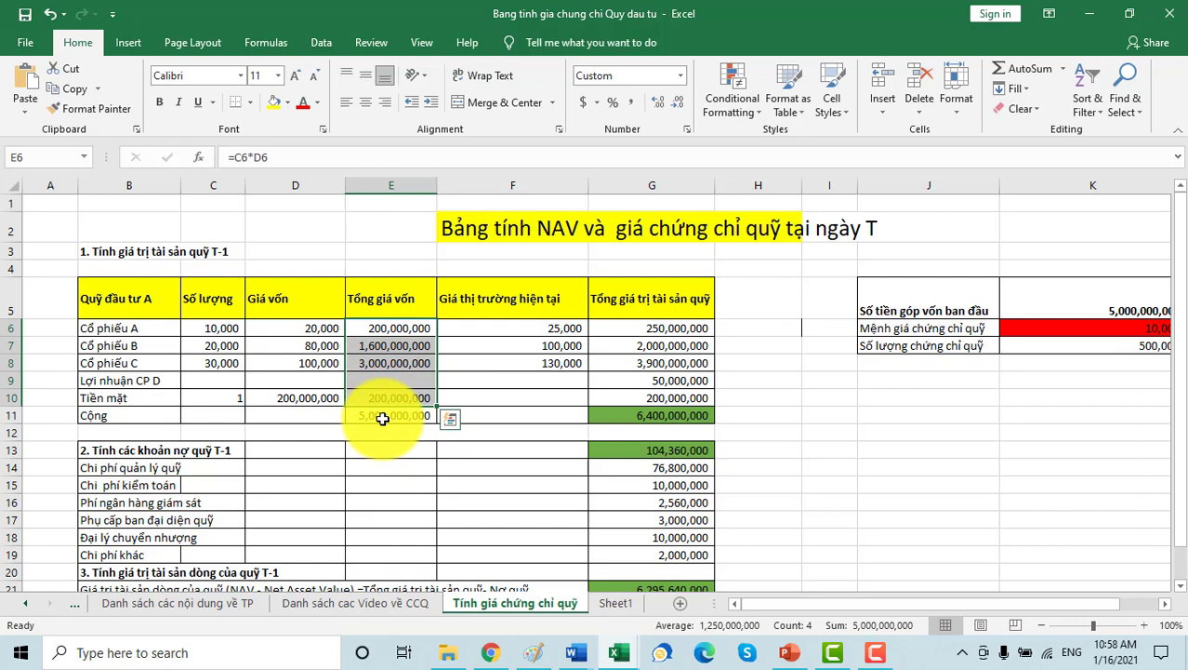
click(382, 418)
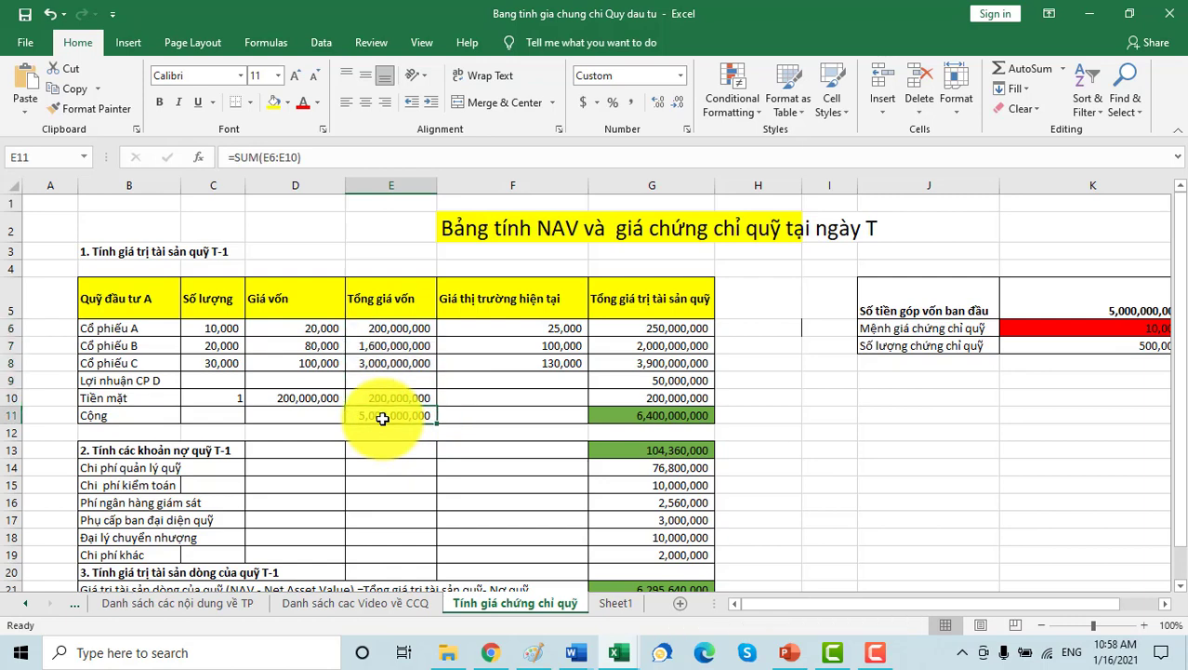
drag(457, 327, 450, 360)
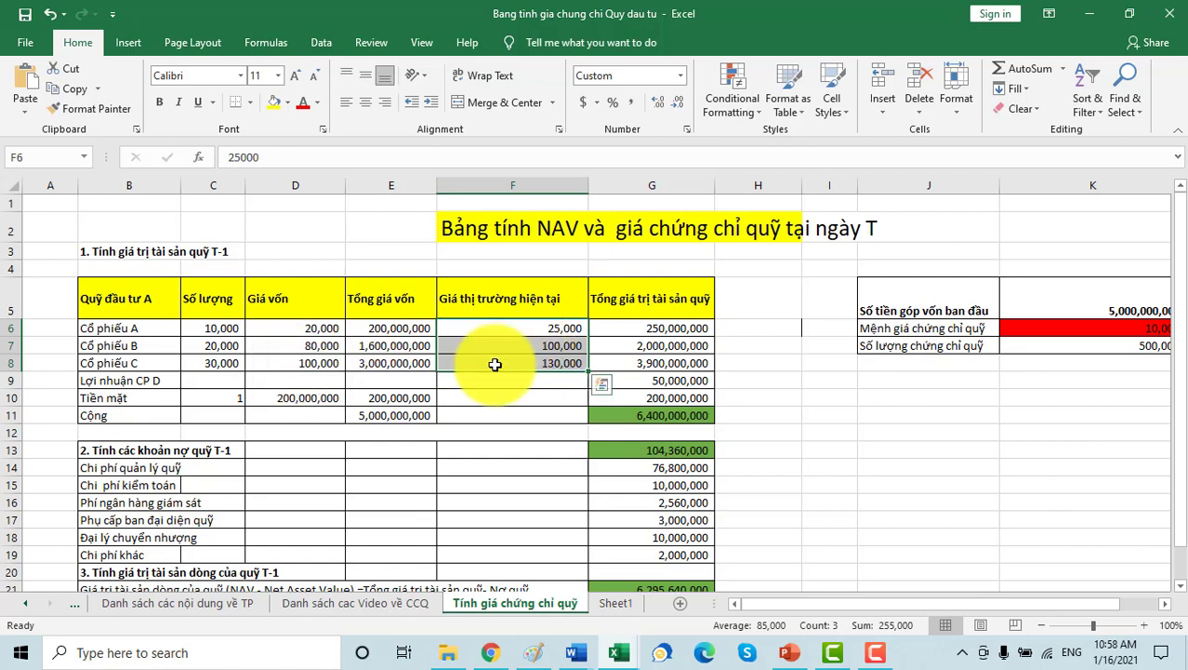
click(160, 381)
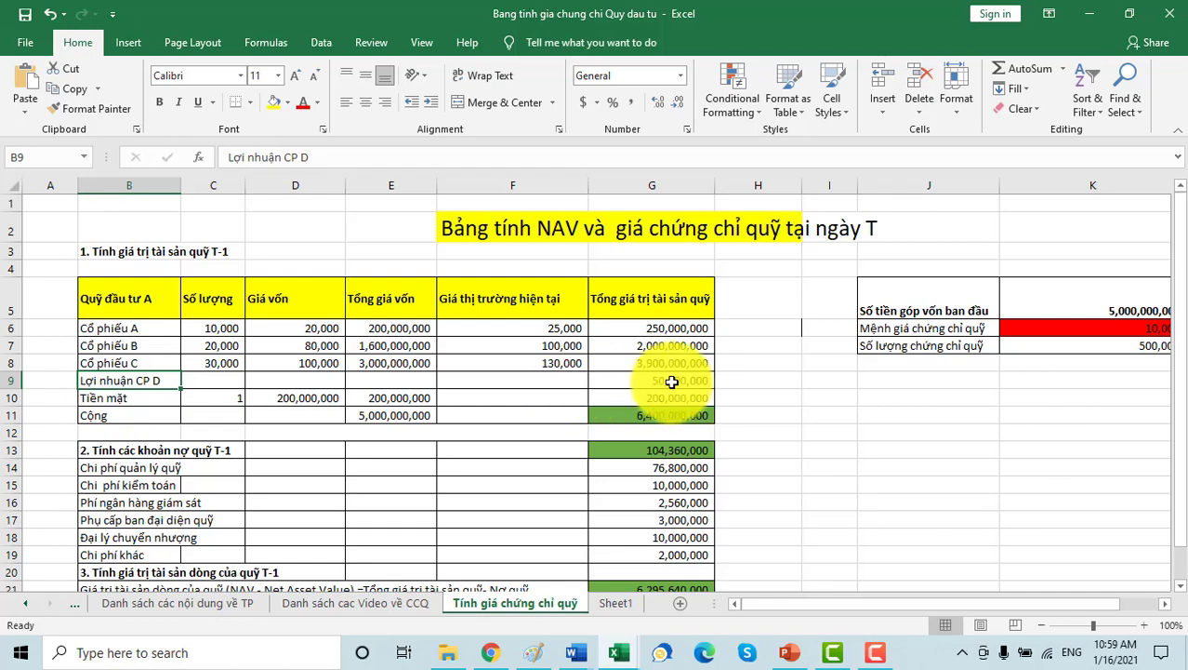
drag(656, 331, 654, 402)
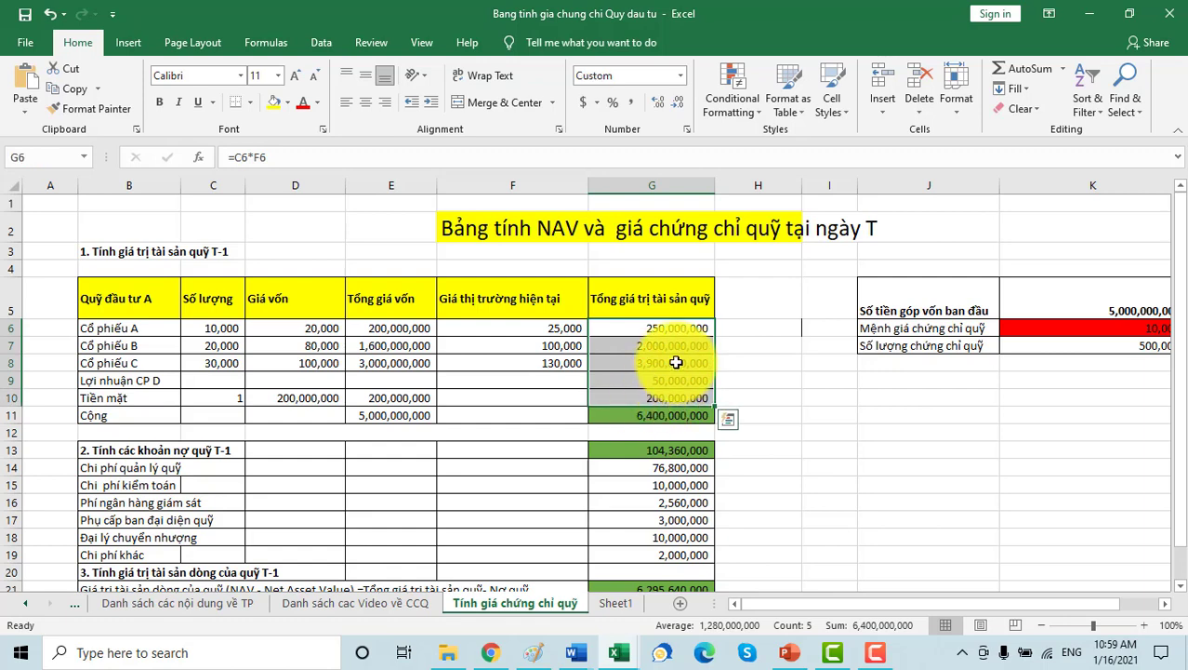
click(662, 420)
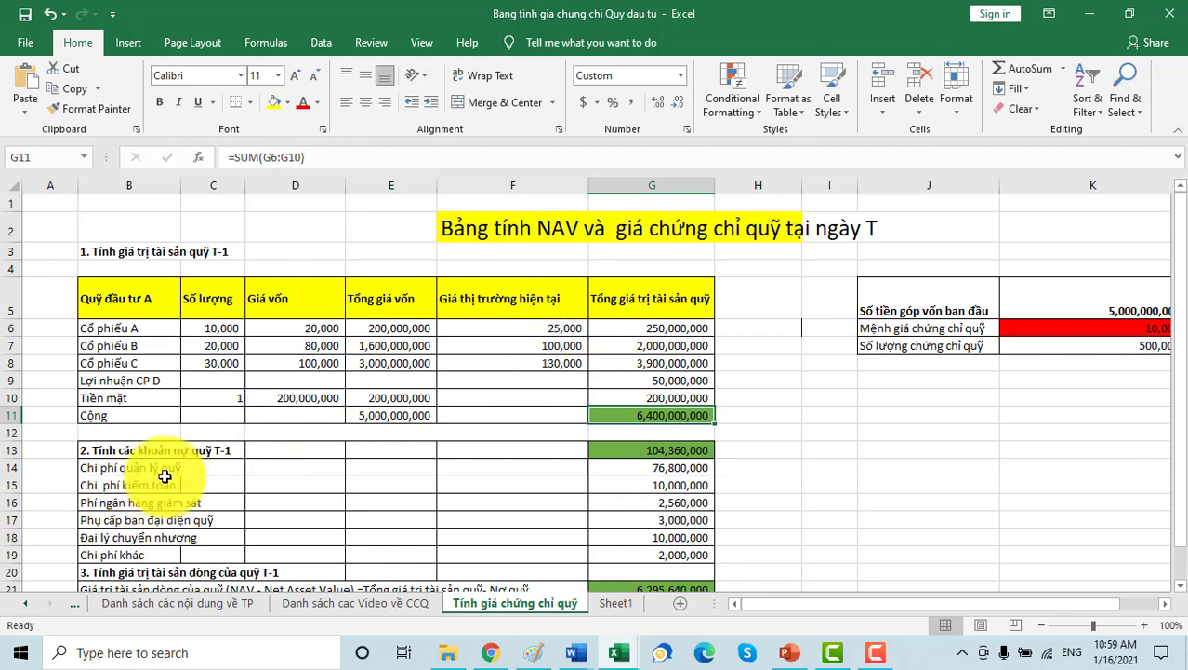
Step: Review the T-1 fund liability items, their total formula, and the net asset value formula in G21
drag(162, 469, 165, 556)
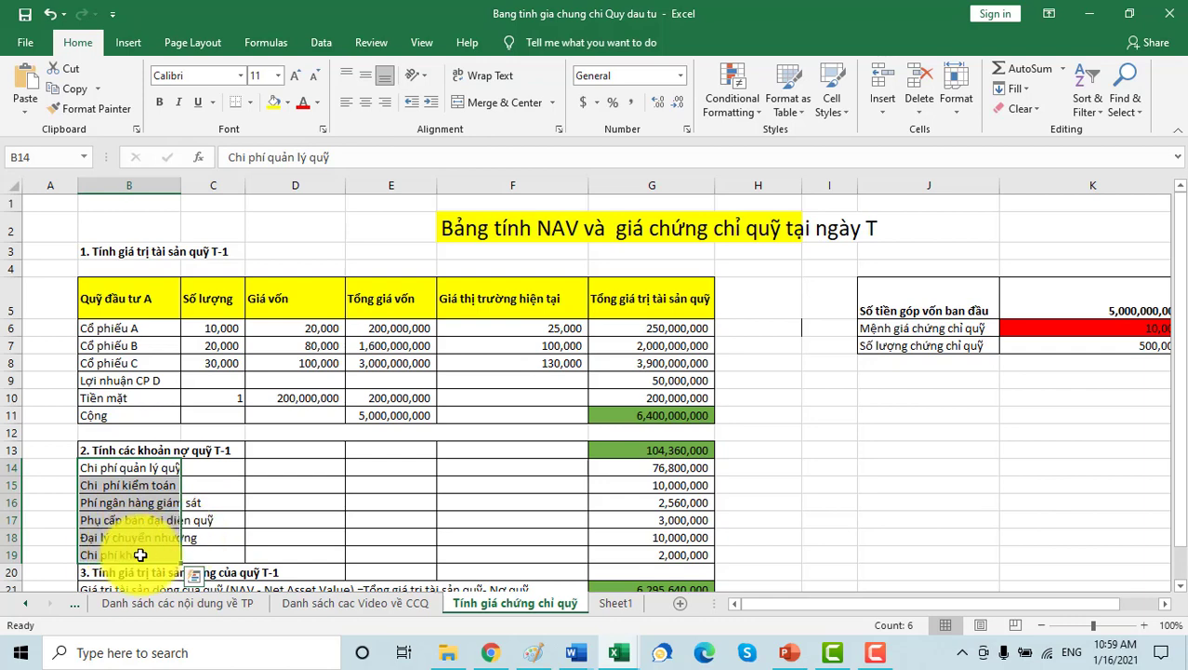
drag(650, 467, 646, 550)
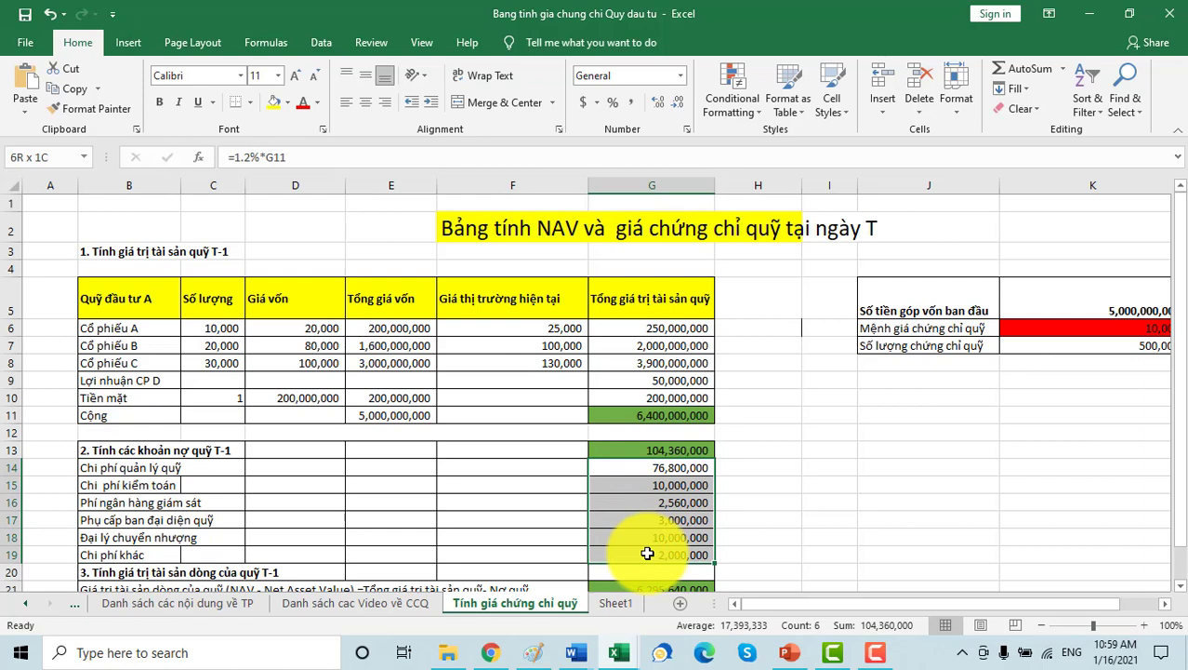
click(657, 452)
scroll(657, 454, down, 1)
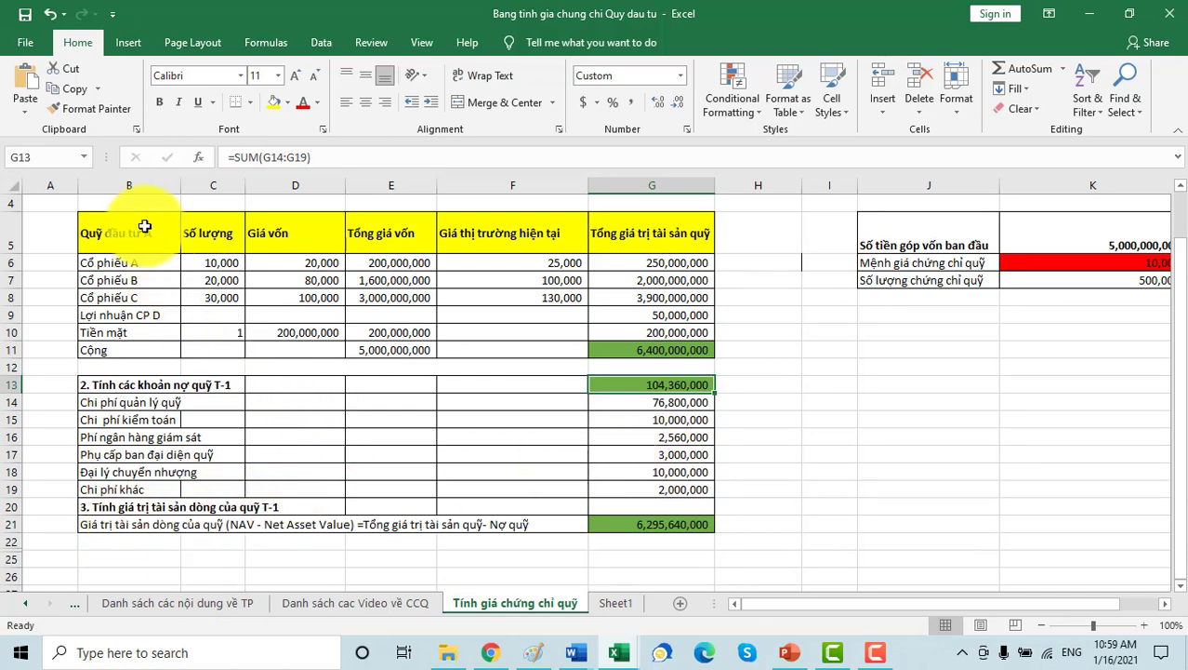
scroll(118, 266, up, 1)
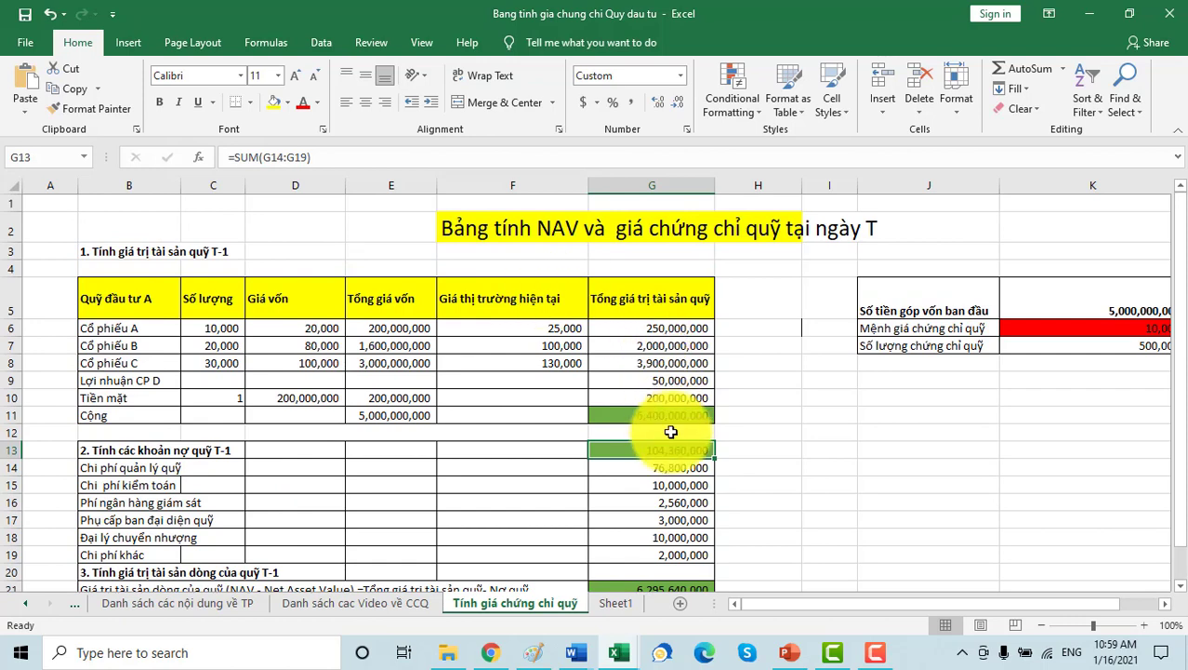
scroll(662, 454, down, 1)
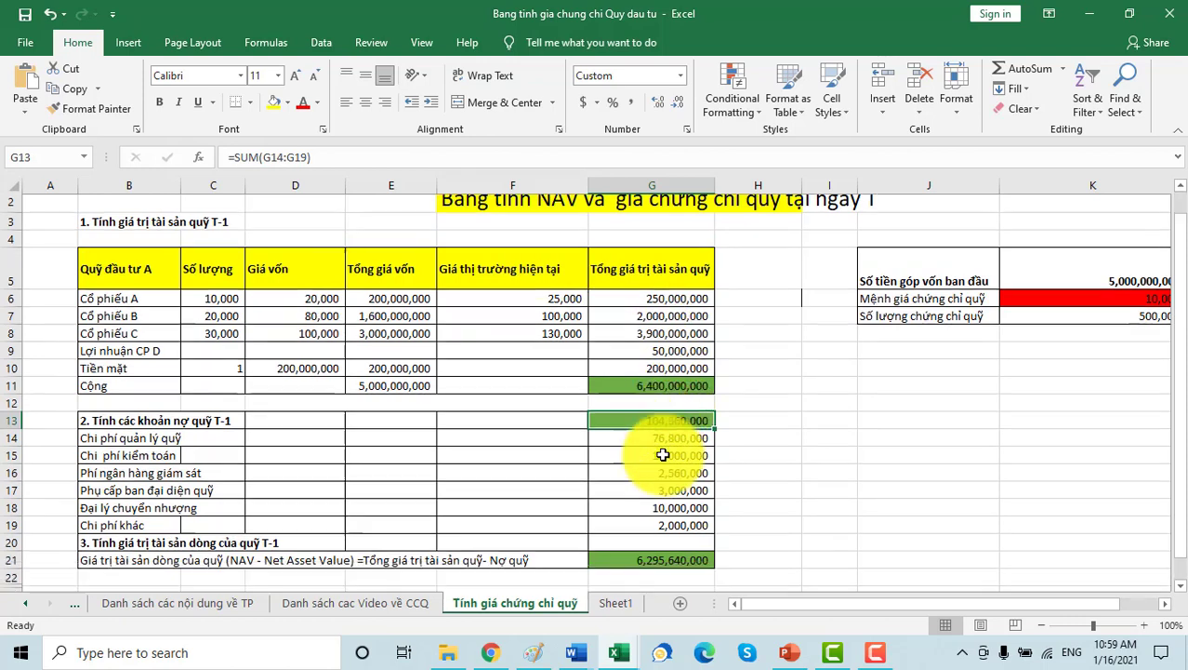
click(651, 526)
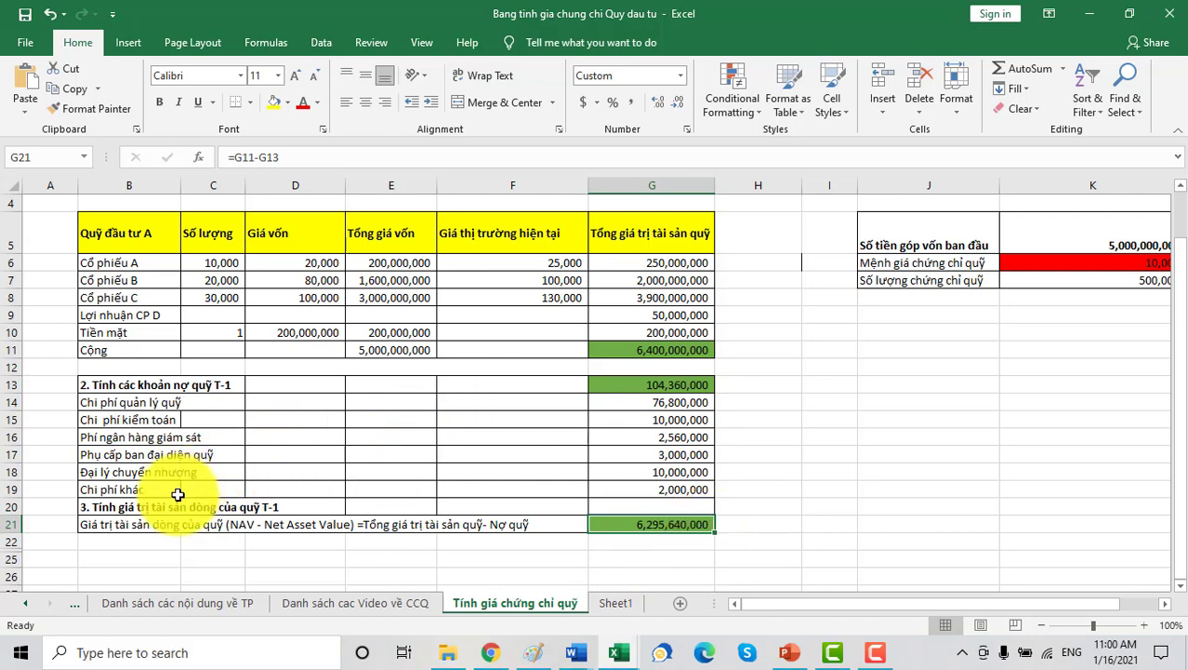
Step: Fill the net asset value section, cells B20:G21, with yellow
drag(96, 505, 689, 518)
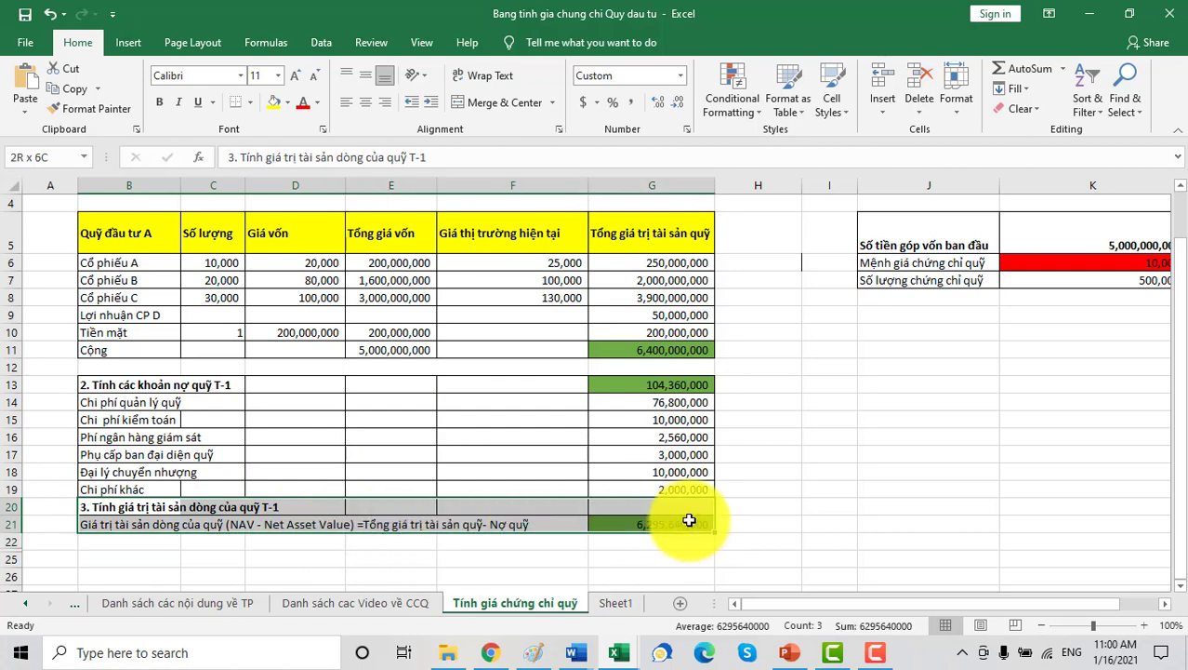
click(269, 106)
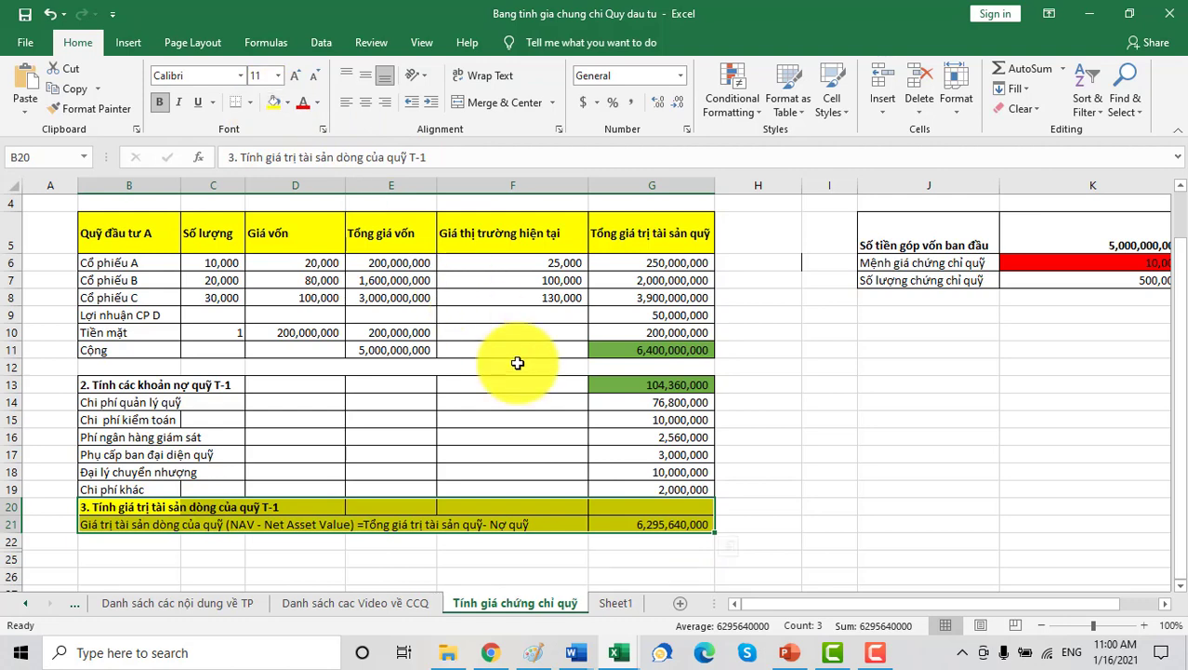
click(631, 523)
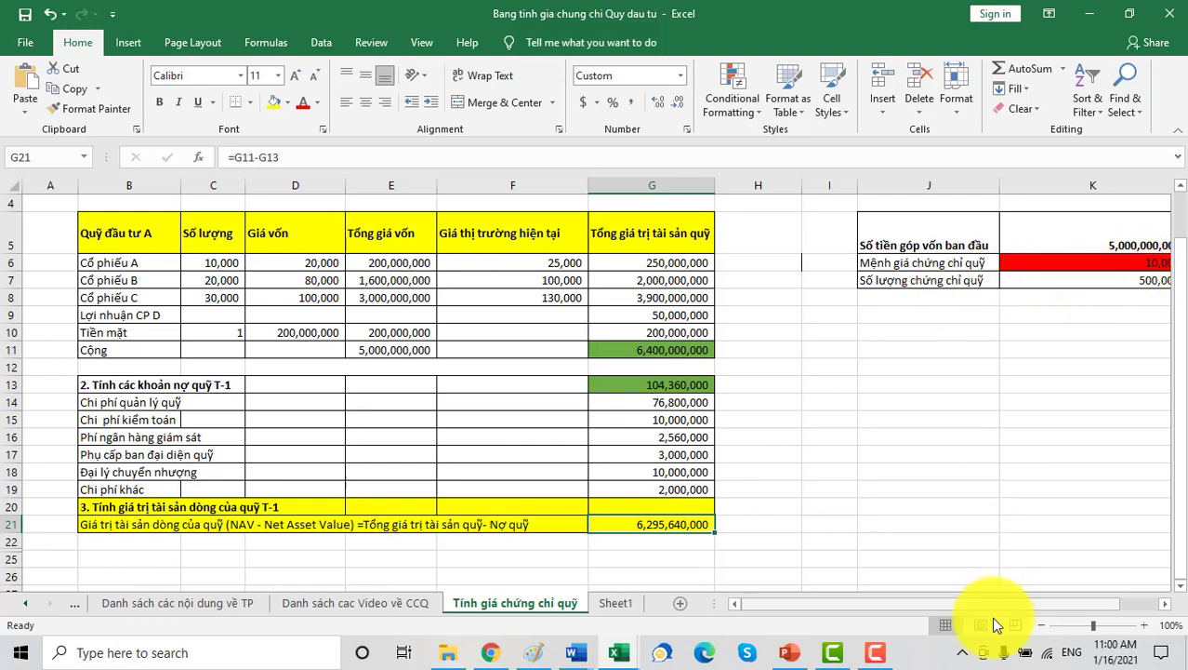
Step: Unhide the fund certificate price section below the net asset value rows and inspect the price formula in G24
scroll(996, 604, right, 1)
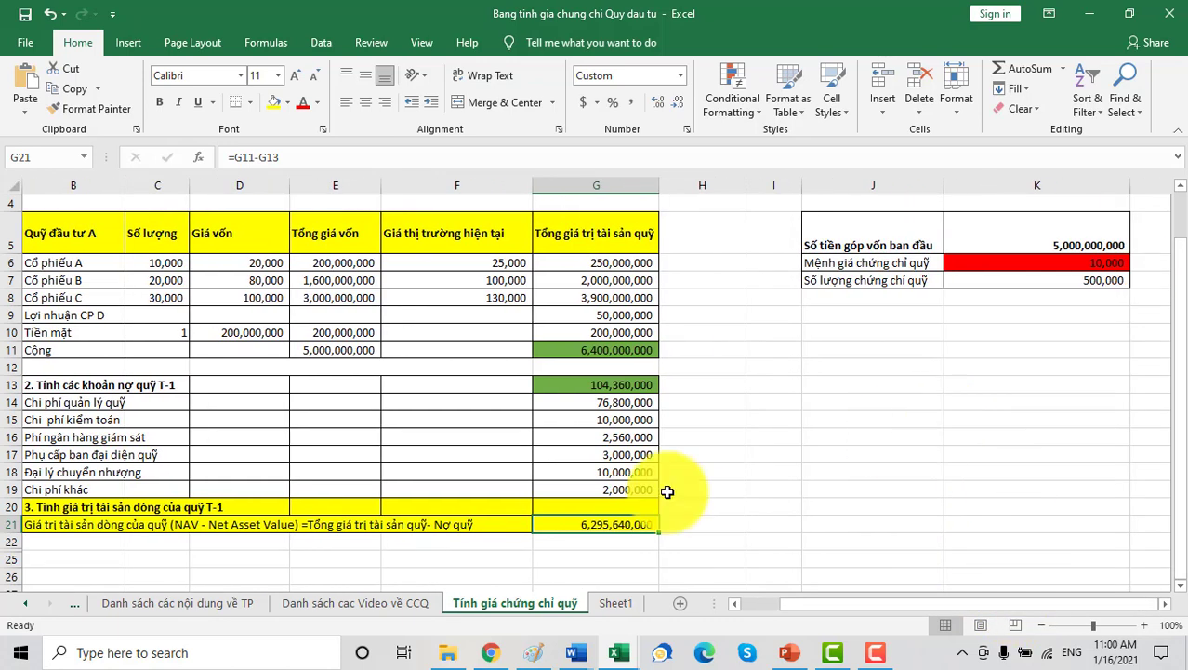
drag(9, 508, 8, 562)
right_click(7, 540)
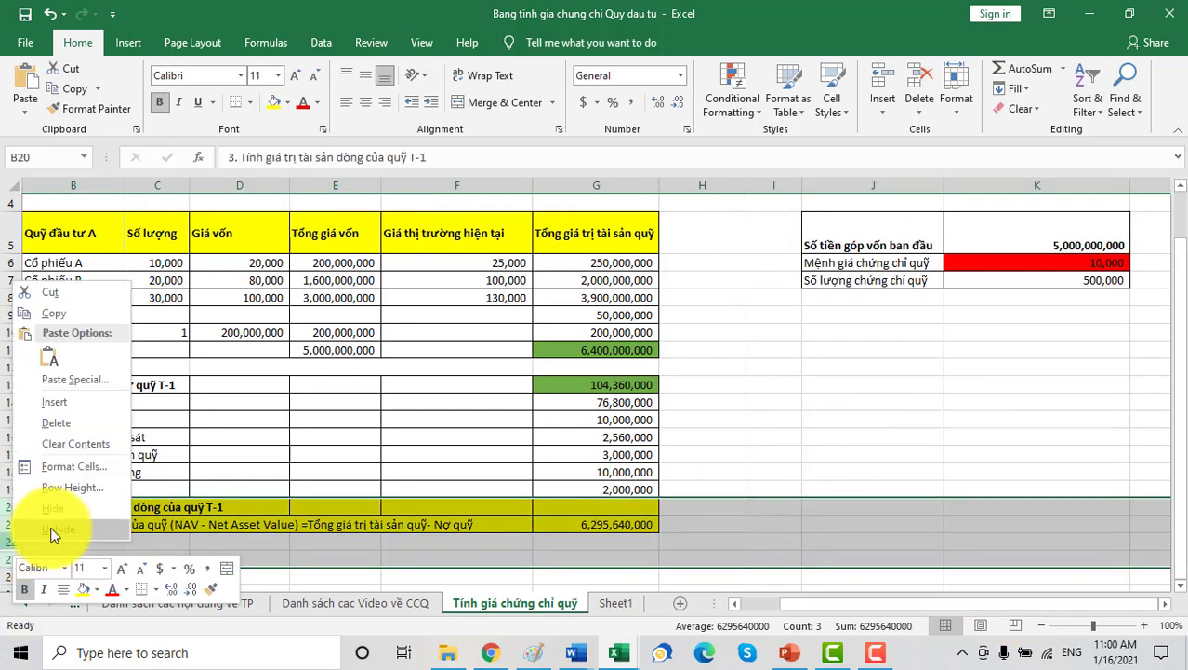
click(54, 527)
scroll(240, 506, down, 3)
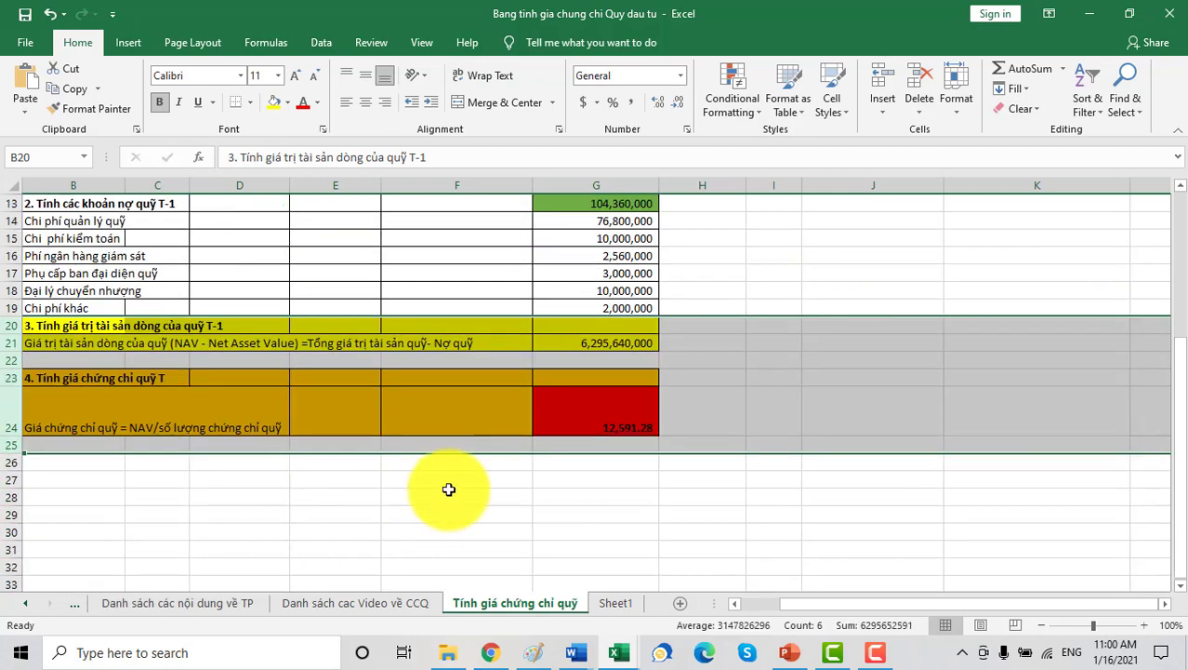
click(582, 416)
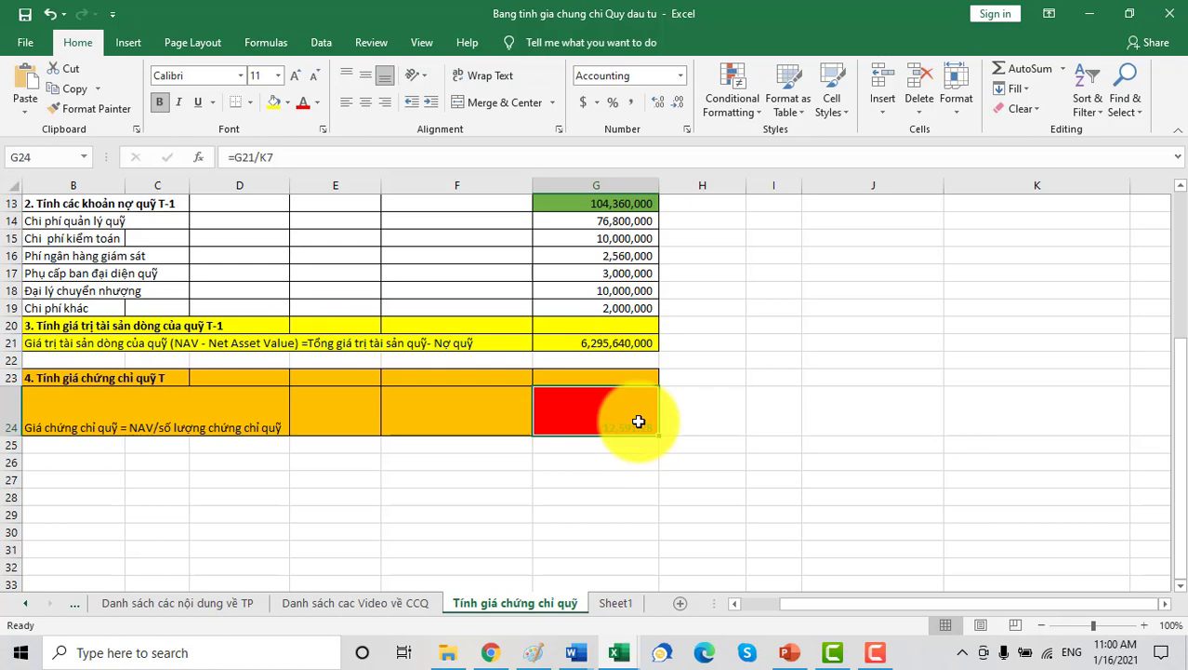
Step: Switch to Chrome, check NAV/CCQ on the VFMVF4 page, and open its 14/01/2021 net asset value report from Báo cáo NAV in a new tab
click(497, 656)
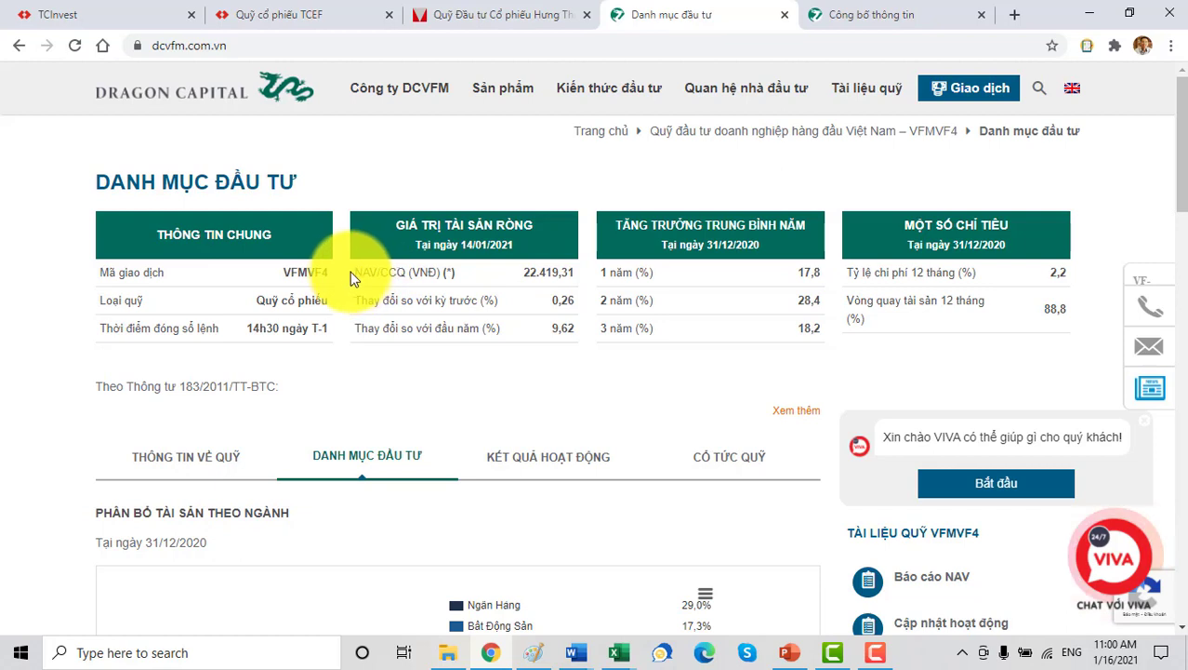
drag(352, 274, 578, 271)
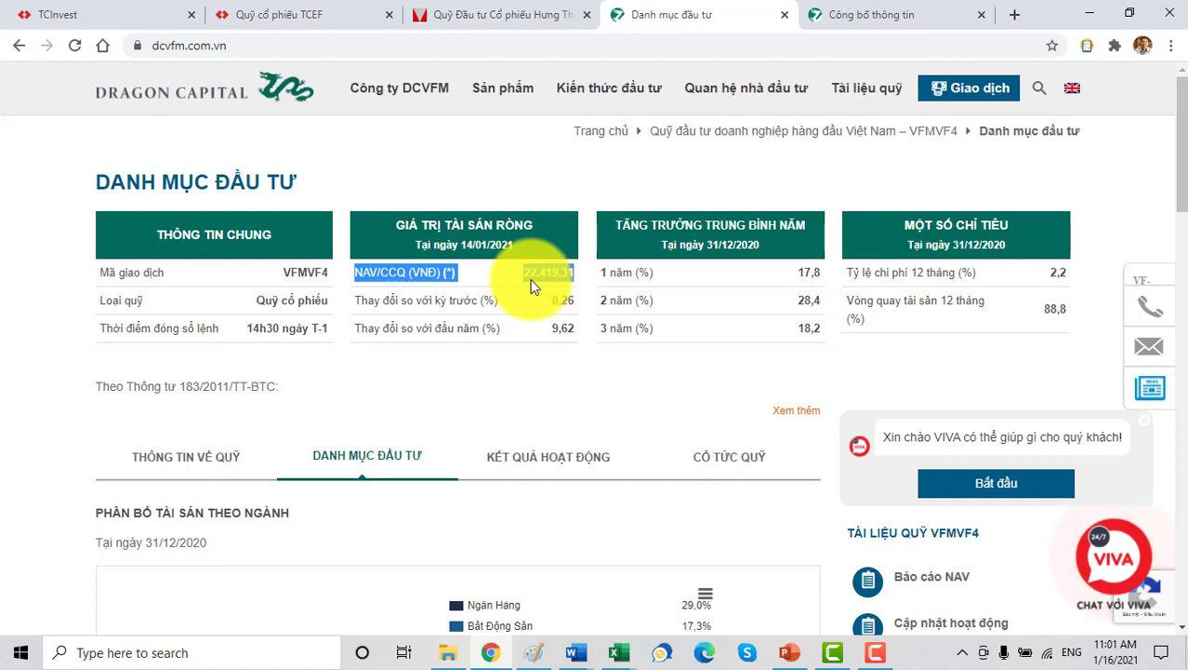
scroll(532, 284, down, 3)
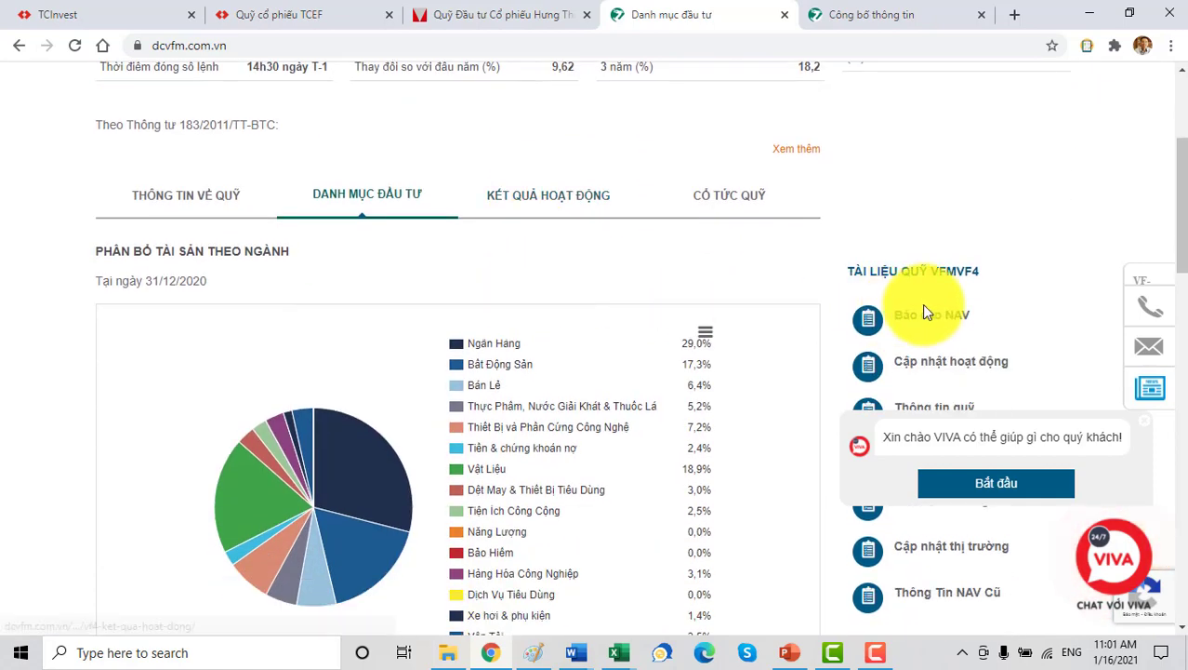
right_click(925, 326)
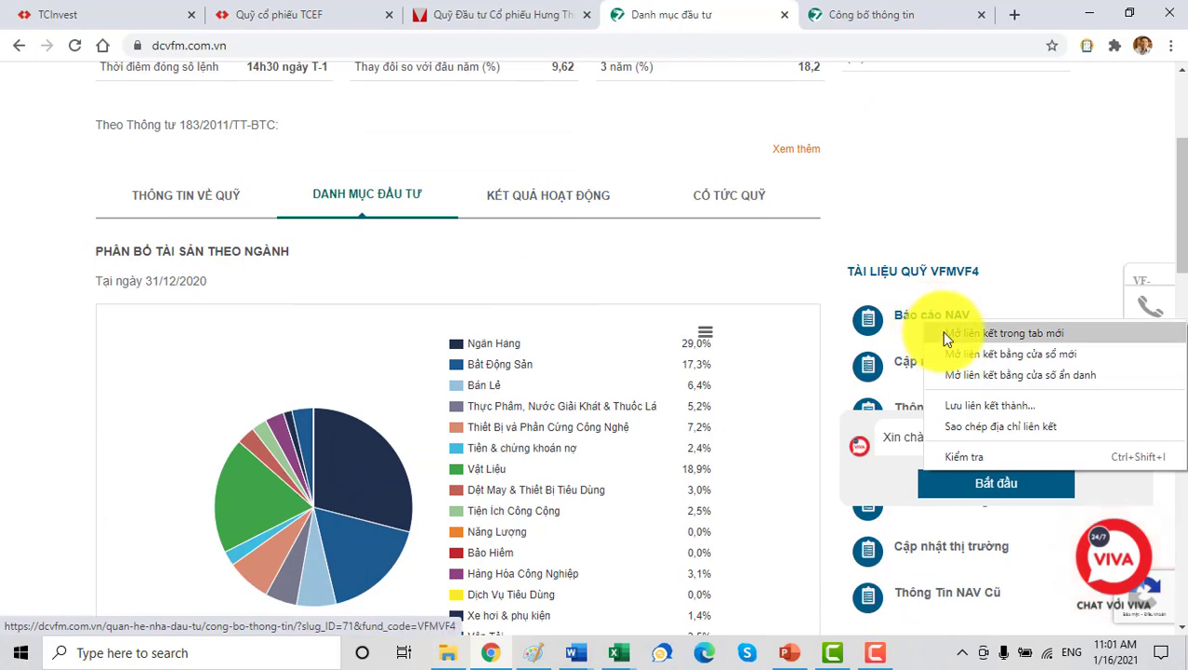
click(942, 330)
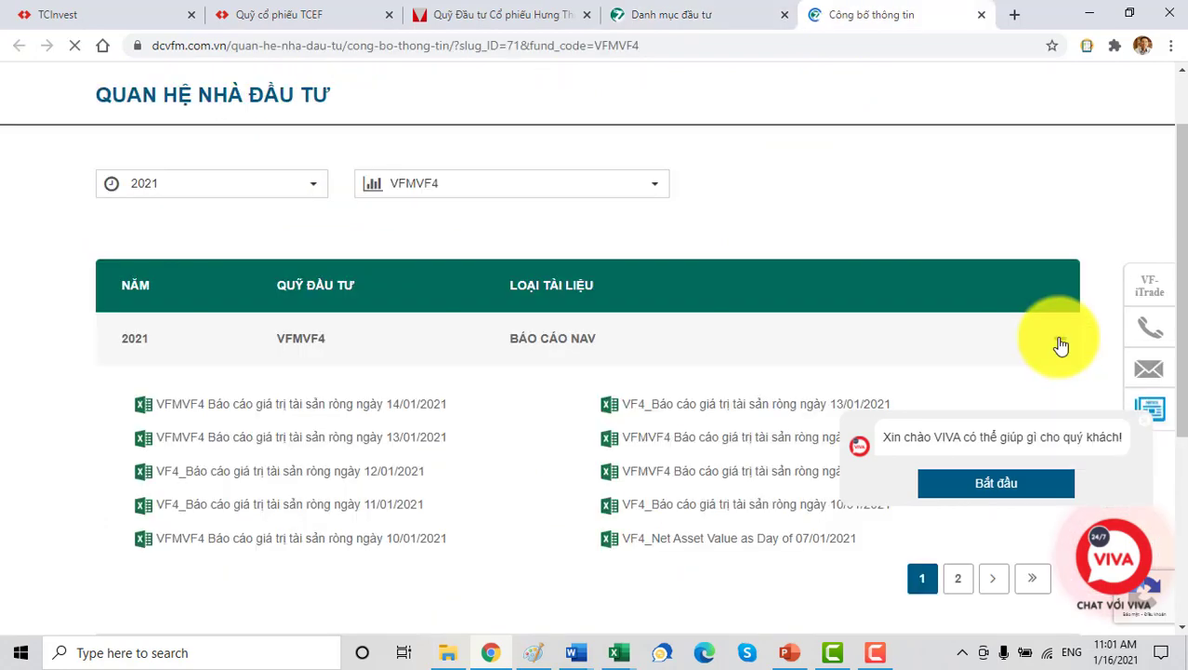
click(314, 403)
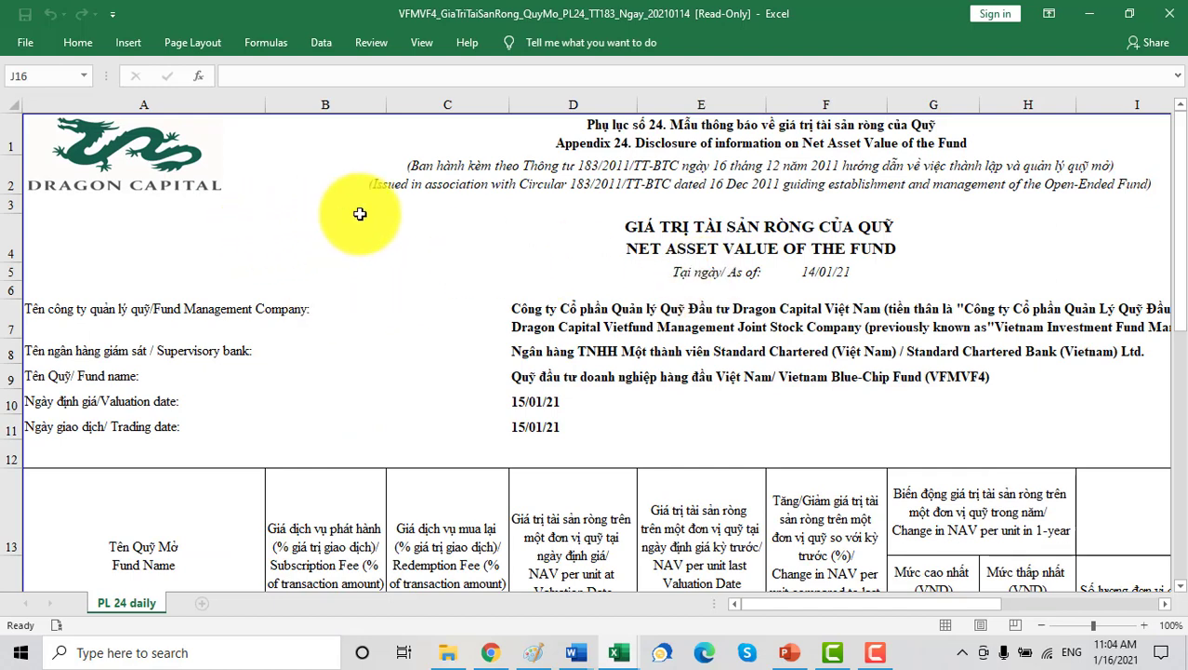
Step: Examine the VFMVF4 report's NAV per unit, number of fund units and total value on trading date
scroll(385, 209, down, 2)
scroll(424, 208, down, 1)
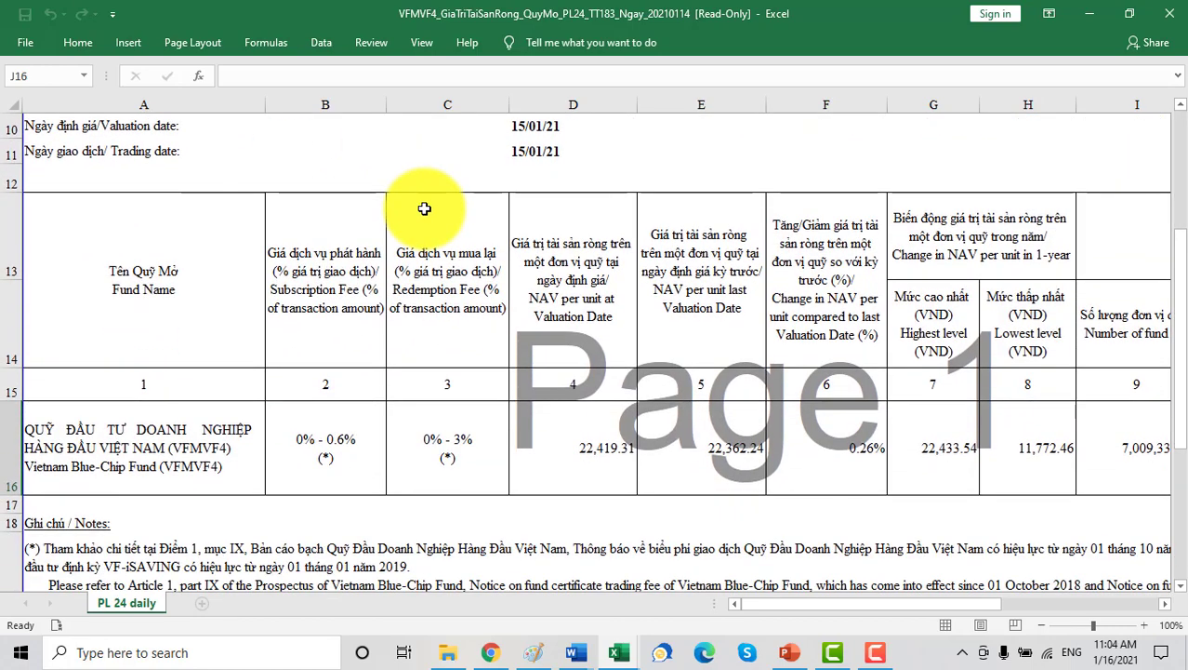
click(573, 431)
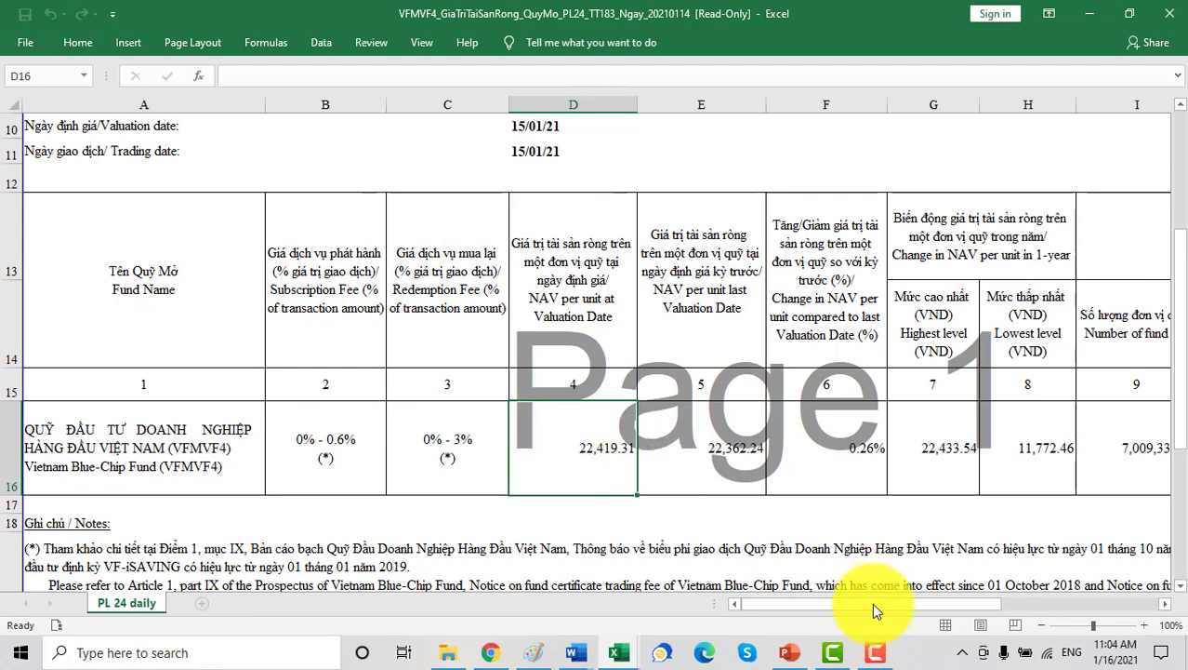
drag(867, 600, 930, 605)
click(908, 432)
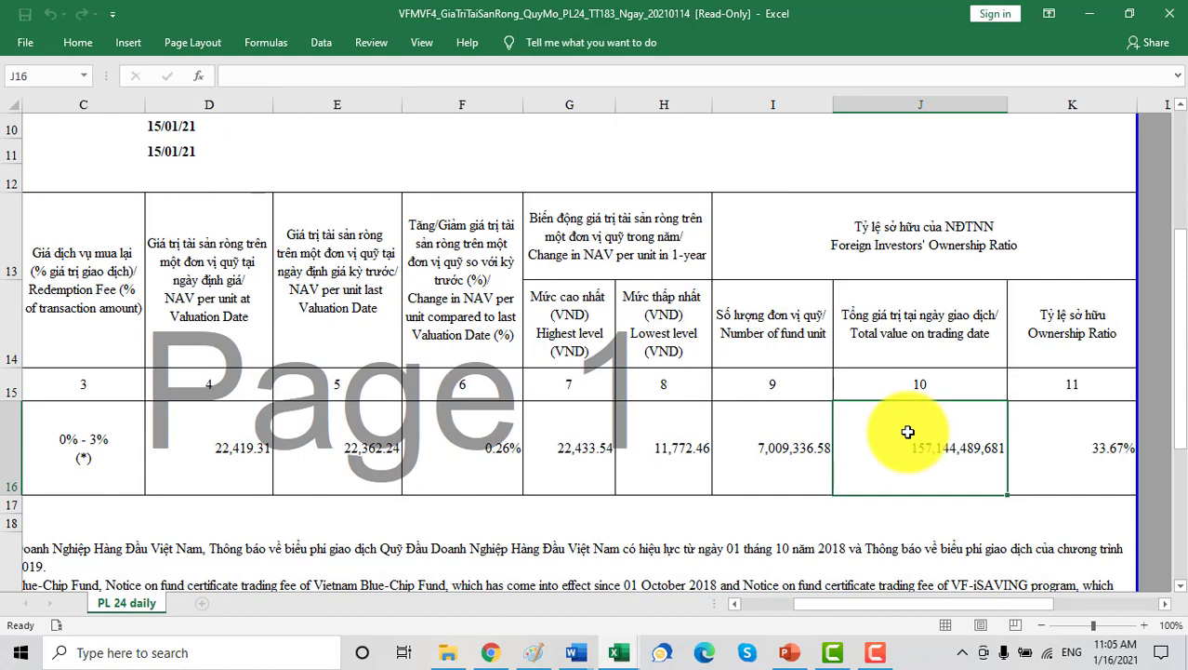
click(768, 446)
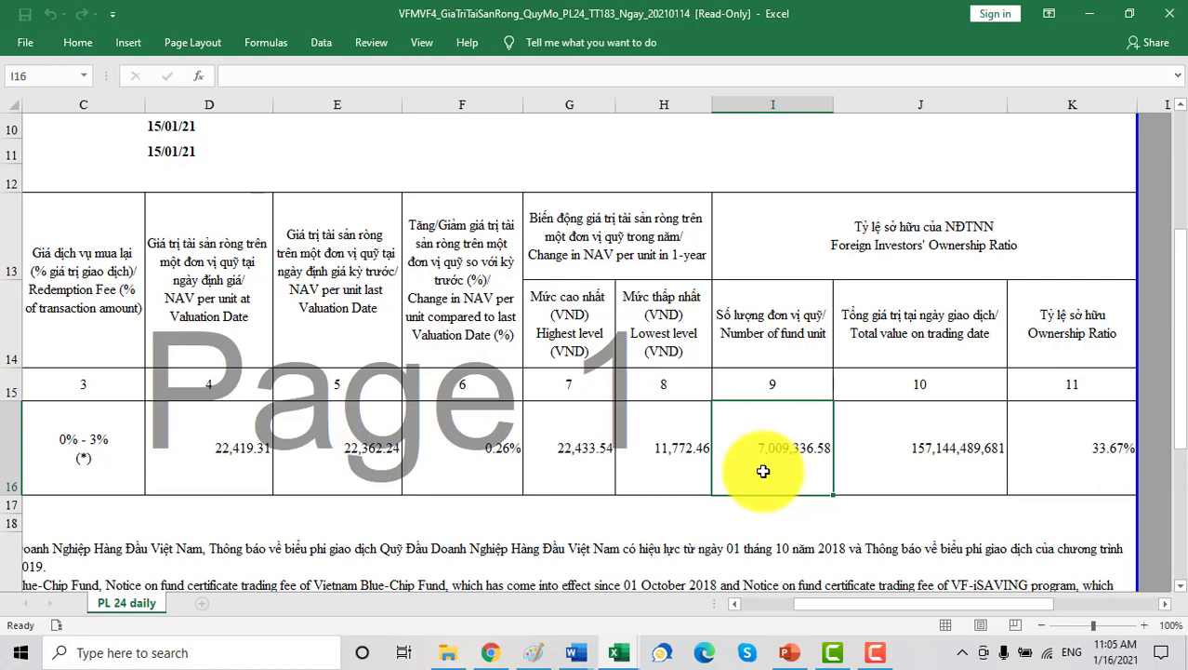
click(923, 447)
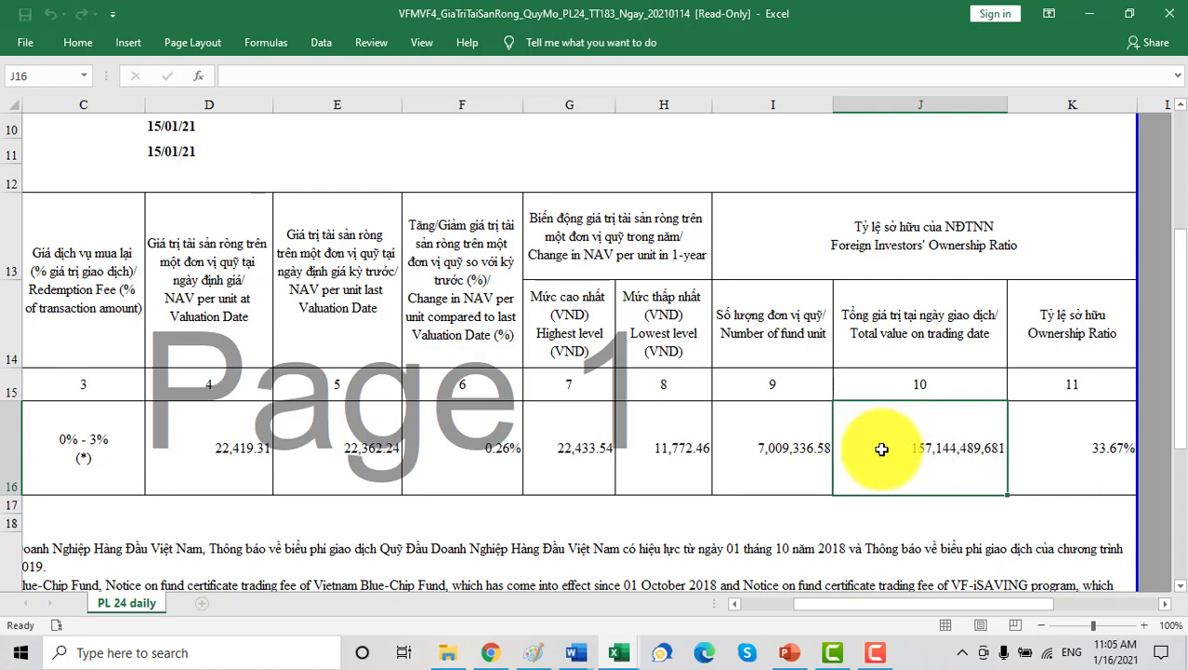
click(783, 454)
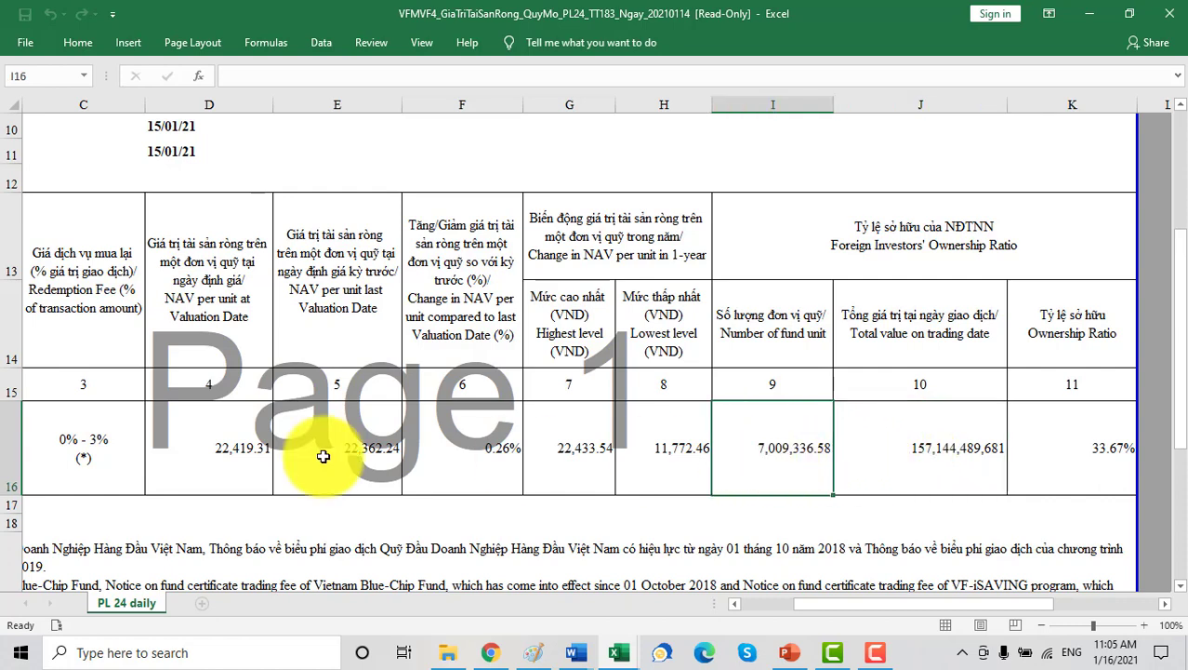
Step: Select the NAV per unit at Valuation Date in cell D16 of the VFMVF4 report for inspection
click(206, 441)
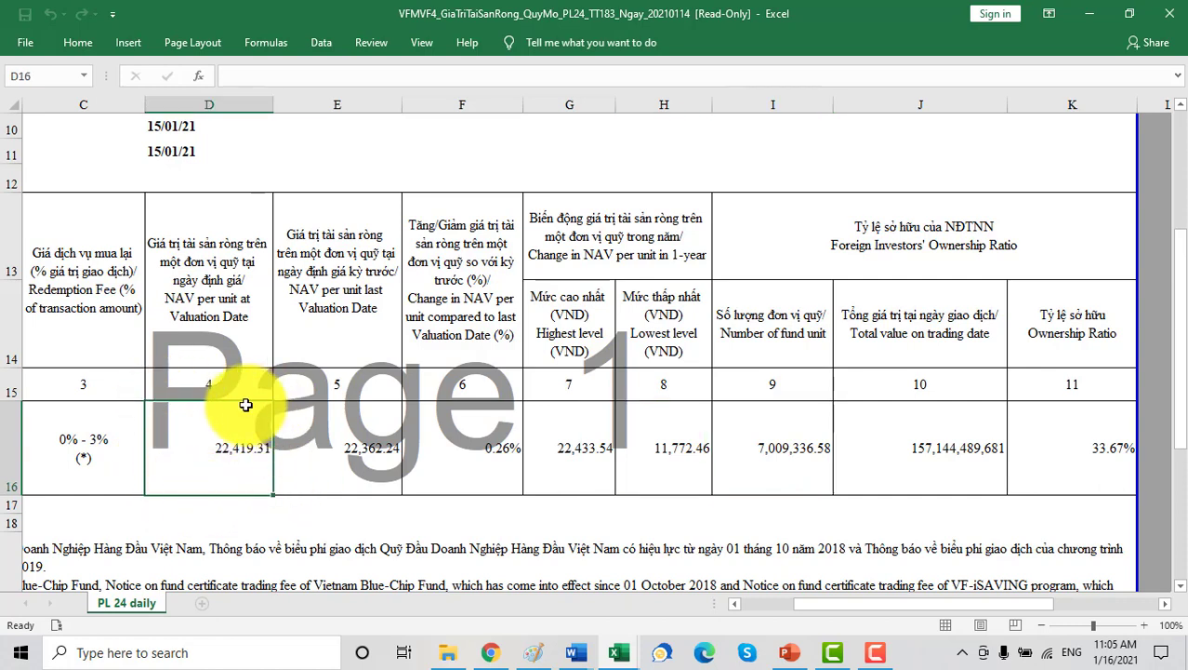
Step: Switch to Chrome, highlight the Techcom Top 30 equity fund's NAV/CCQ figure on the TCInvest page, and switch to the NAV slide in PowerPoint
key(alt+Tab)
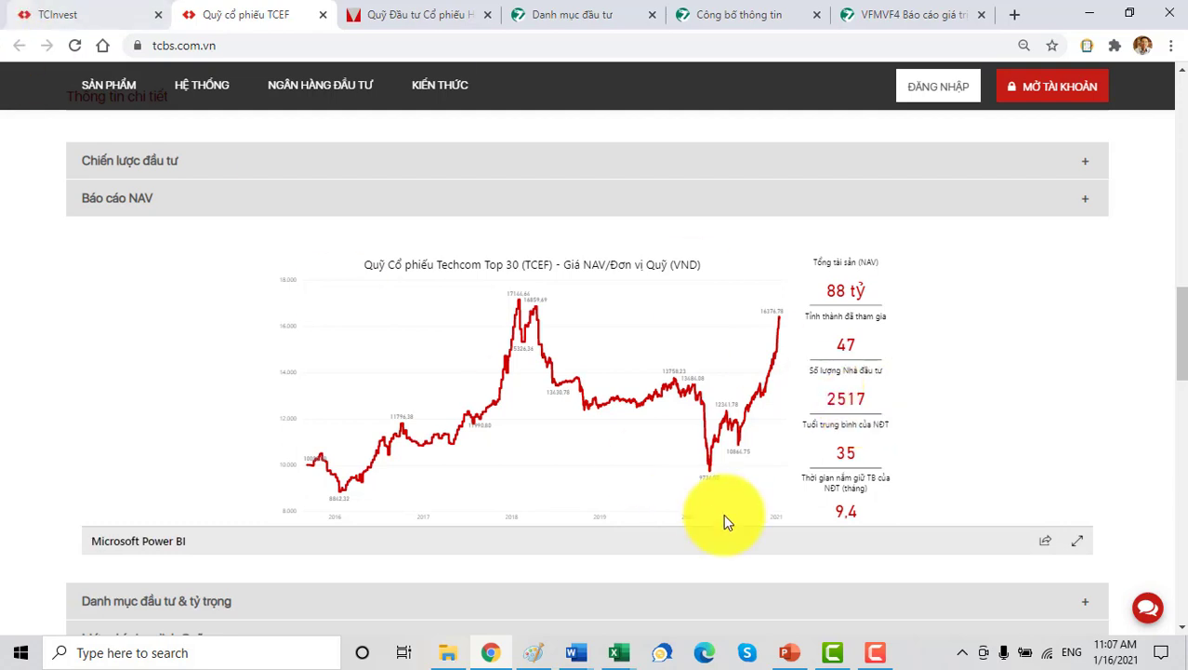
click(97, 14)
double_click(633, 213)
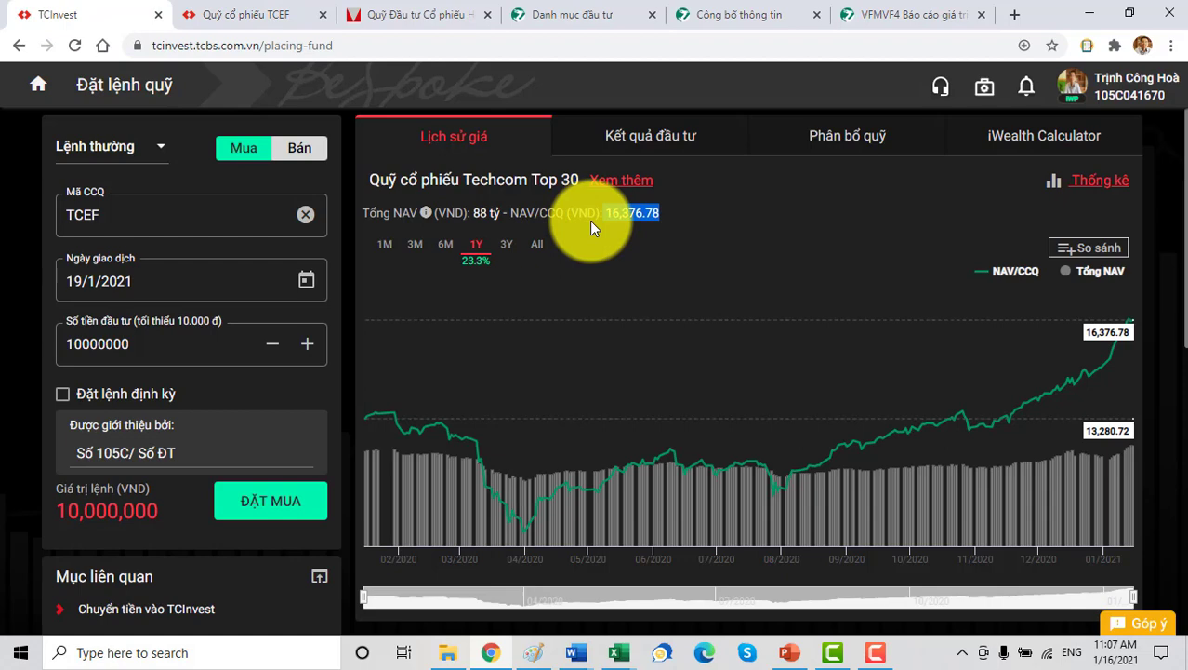
click(635, 217)
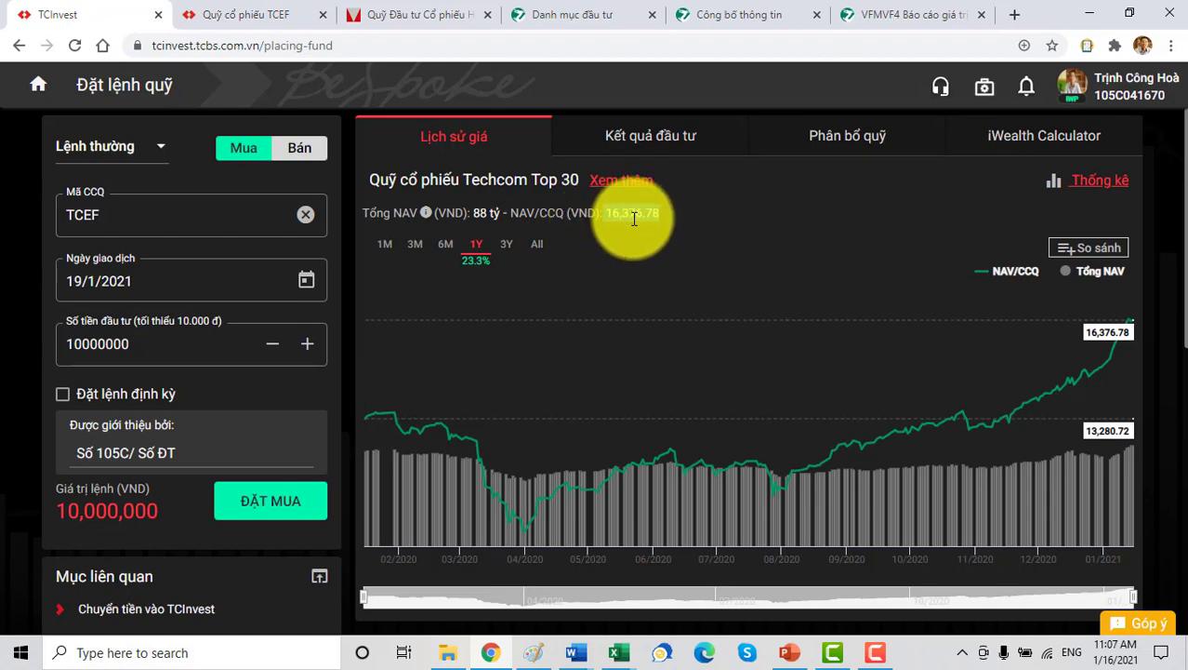
double_click(634, 218)
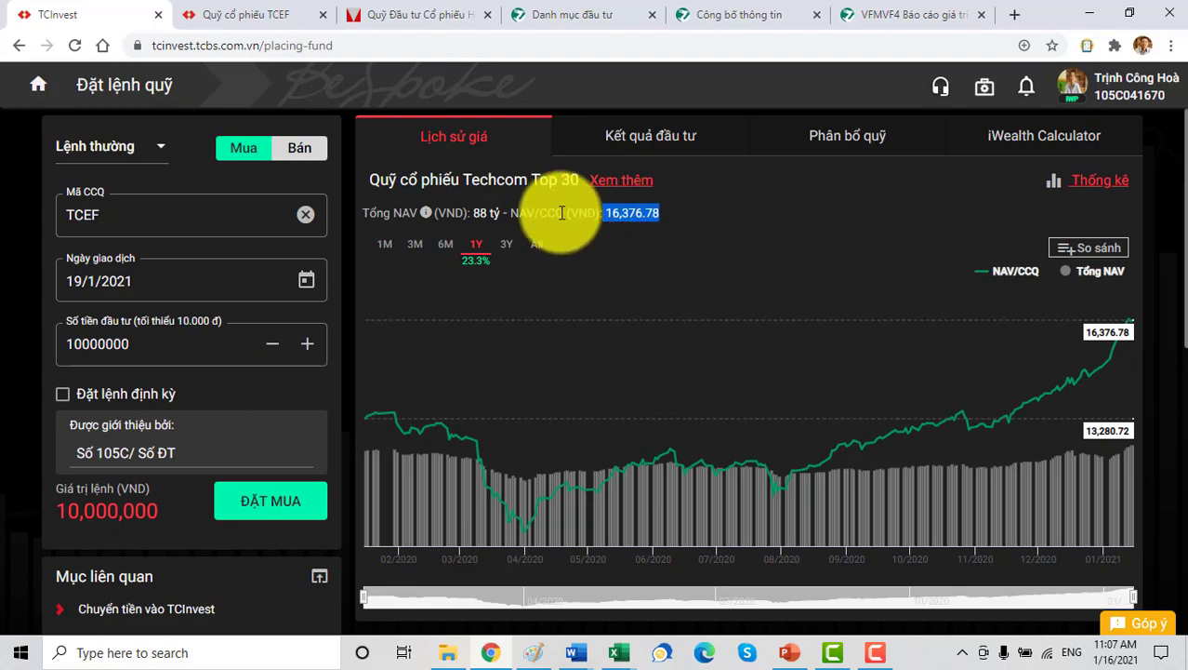
key(alt+Tab)
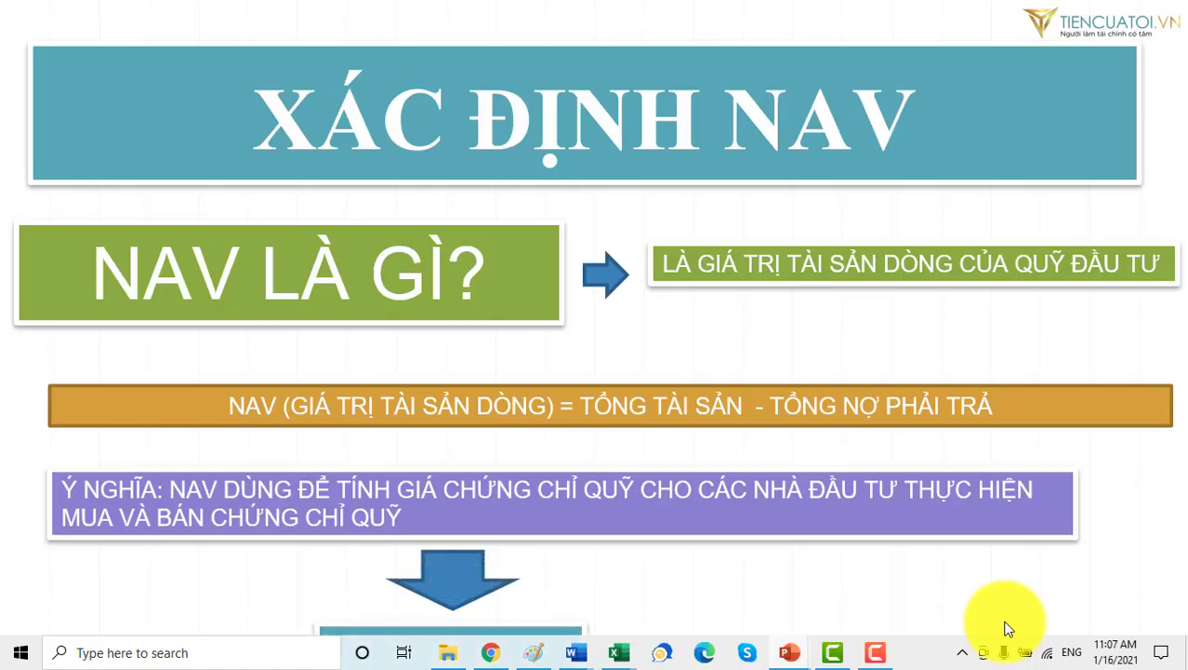